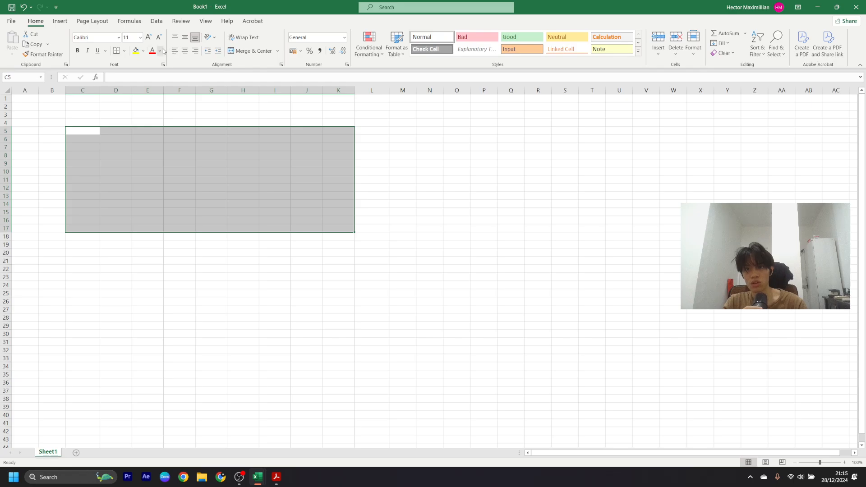
# - Apply All Borders to C5:K17 to make an empty gridded table
pyautogui.click(238, 477)
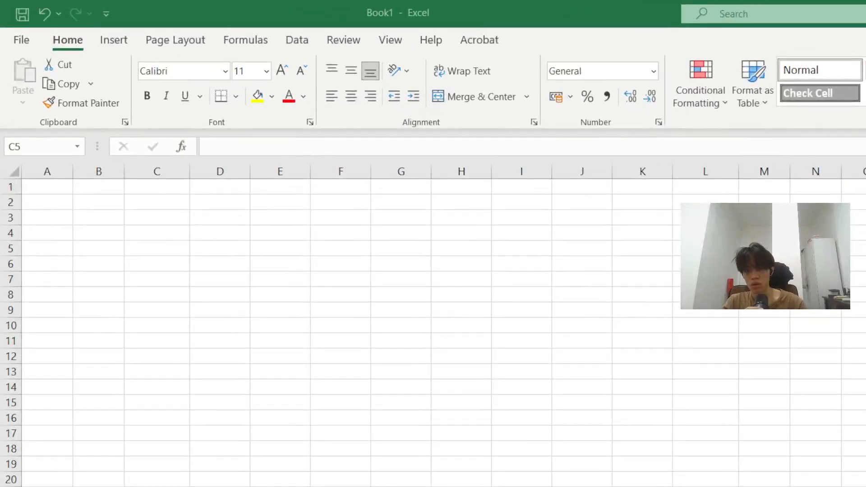
pyautogui.hotkey('alt', 'Tab')
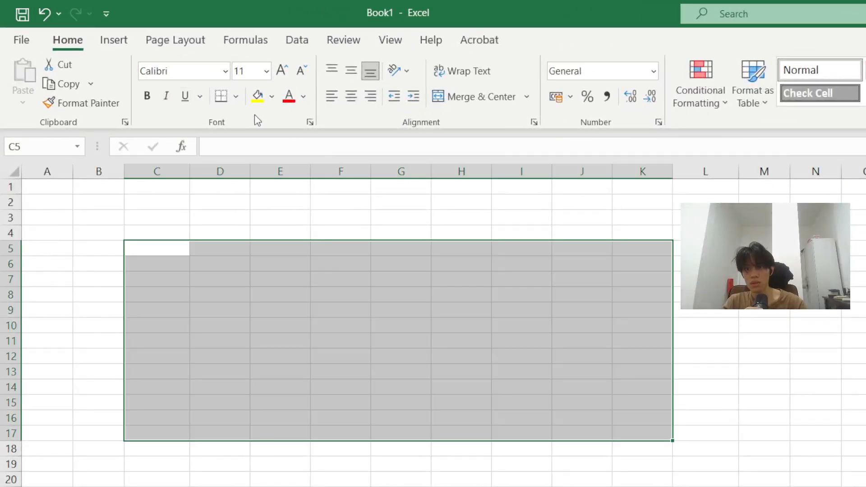
pyautogui.click(235, 96)
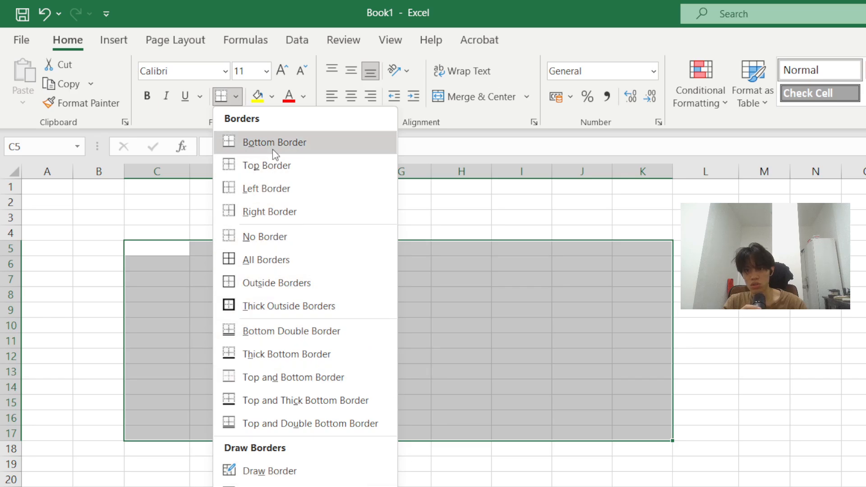
pyautogui.click(282, 261)
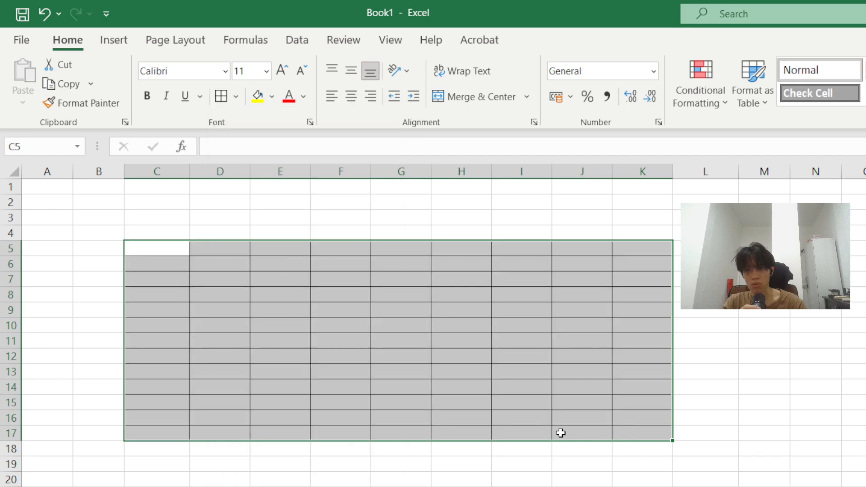
pyautogui.click(686, 402)
pyautogui.click(340, 340)
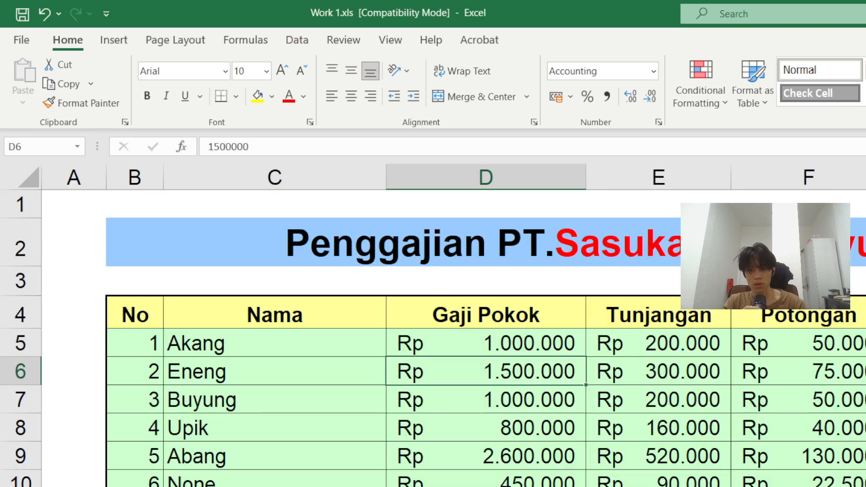
# - Bring the Work 1.xls workbook forward to view its Penggajian payroll table
pyautogui.hotkey('alt', 'Tab')
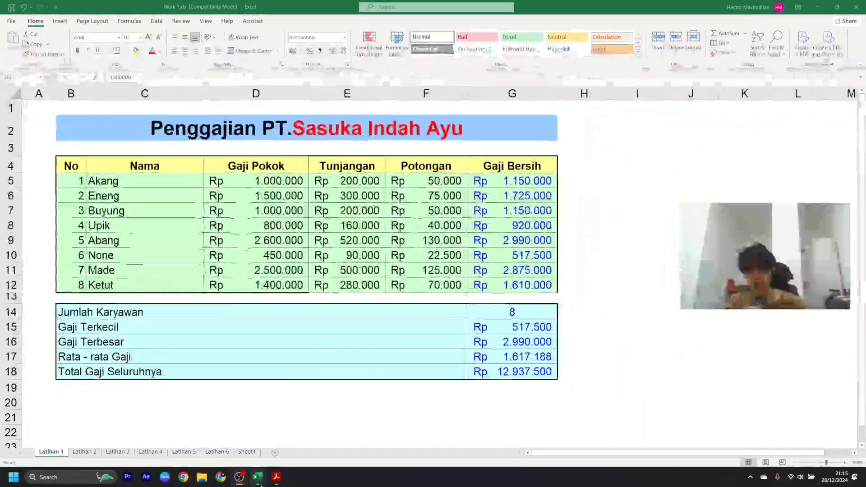
pyautogui.moveTo(257, 476)
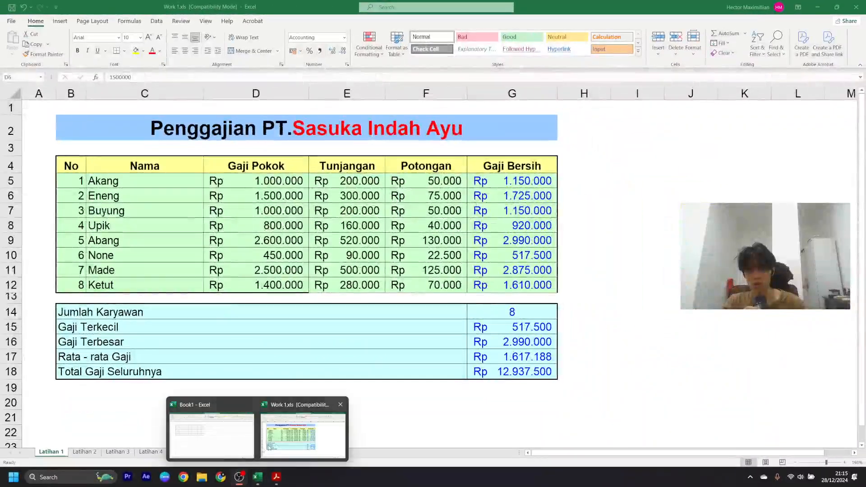
pyautogui.click(301, 431)
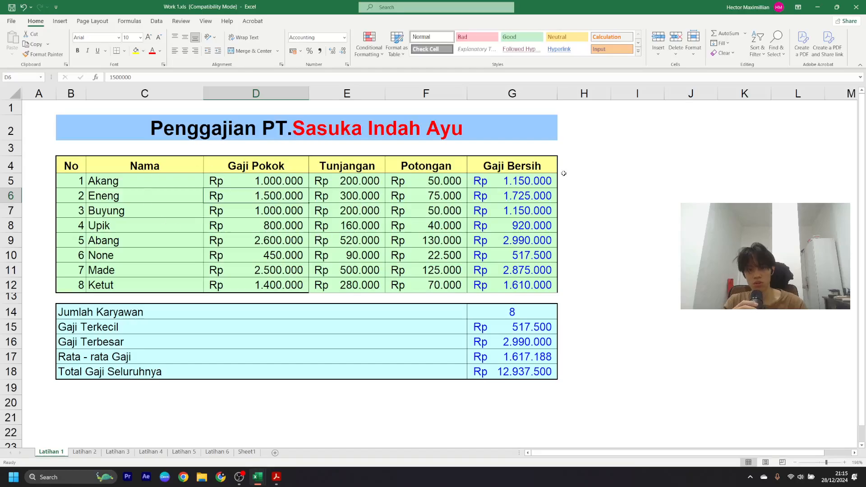
pyautogui.moveTo(256, 475)
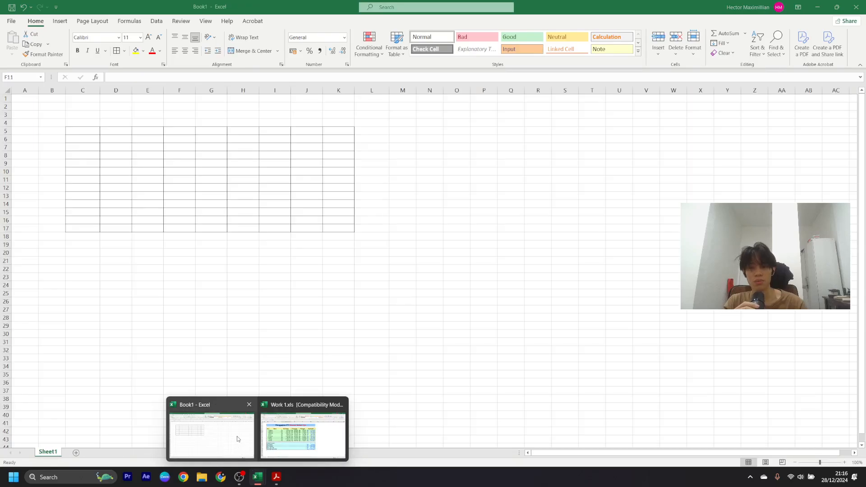
# - In Book1, enter Jan in C5 and fill the months across to Sep in K5
pyautogui.click(236, 437)
pyautogui.click(80, 127)
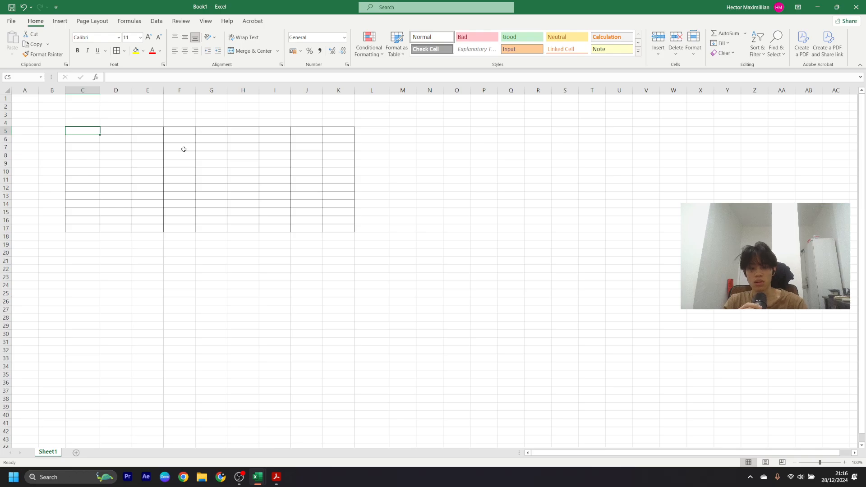
pyautogui.write('ja')
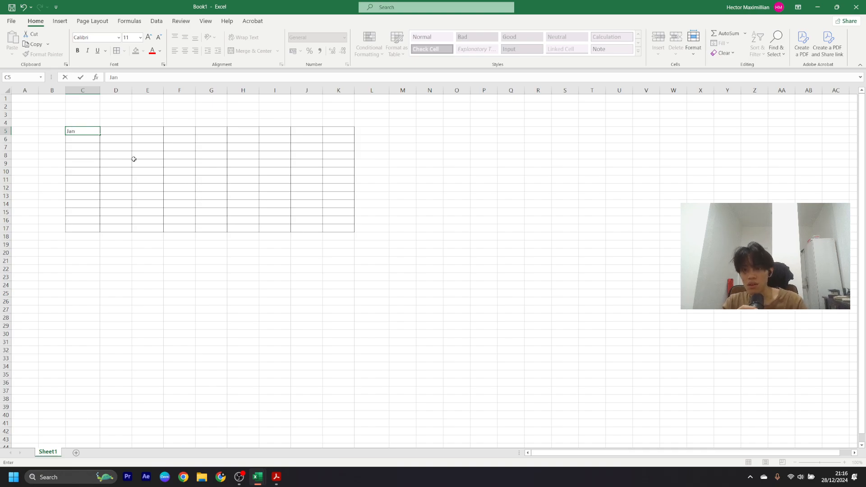
pyautogui.write('n')
pyautogui.moveTo(100, 136); pyautogui.dragTo(354, 135)
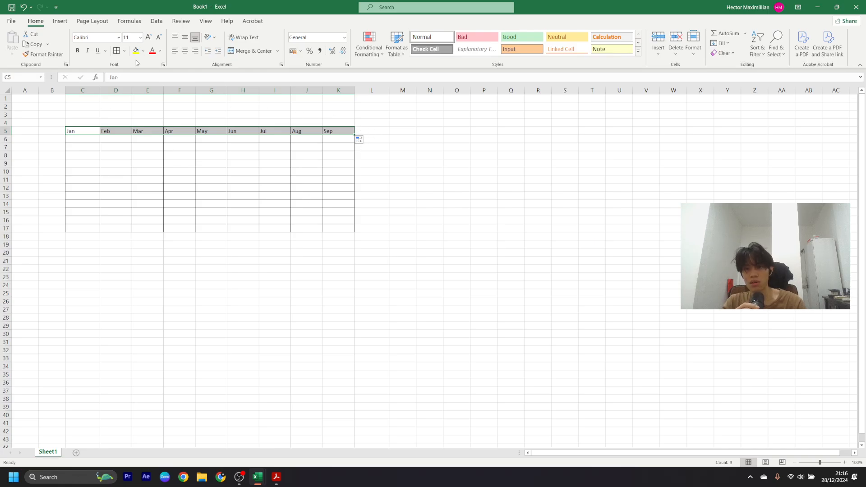
# - Give the Jan–Sep headers the green Good cell style
pyautogui.click(525, 38)
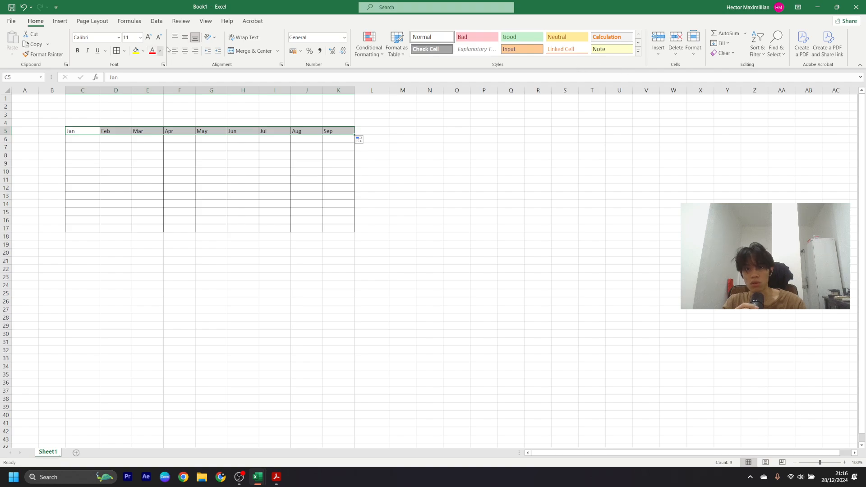
pyautogui.click(538, 38)
pyautogui.click(277, 163)
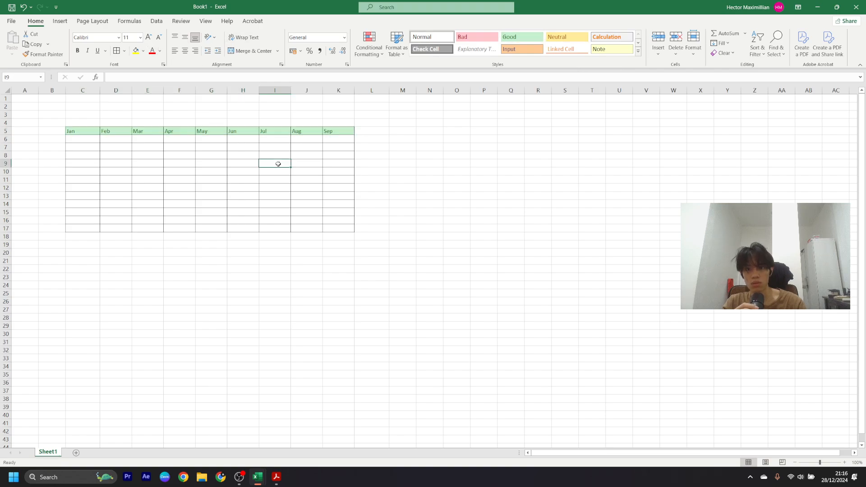
pyautogui.click(128, 138)
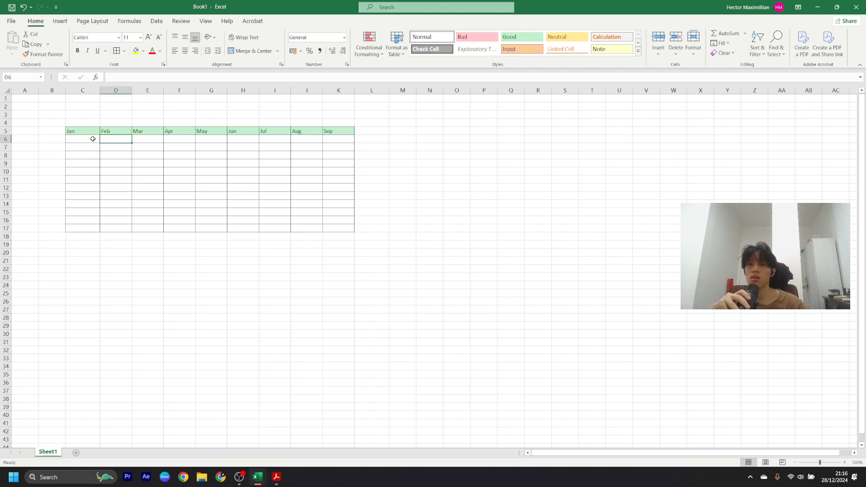
pyautogui.click(93, 138)
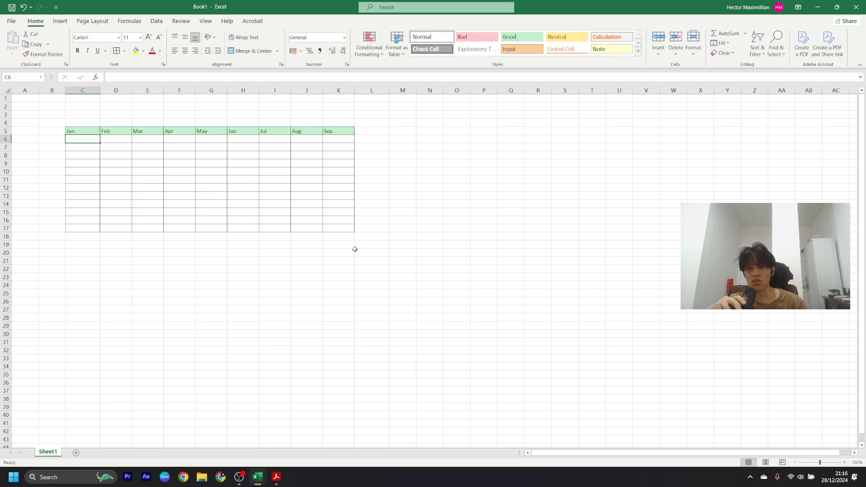
pyautogui.moveTo(354, 248); pyautogui.dragTo(56, 191)
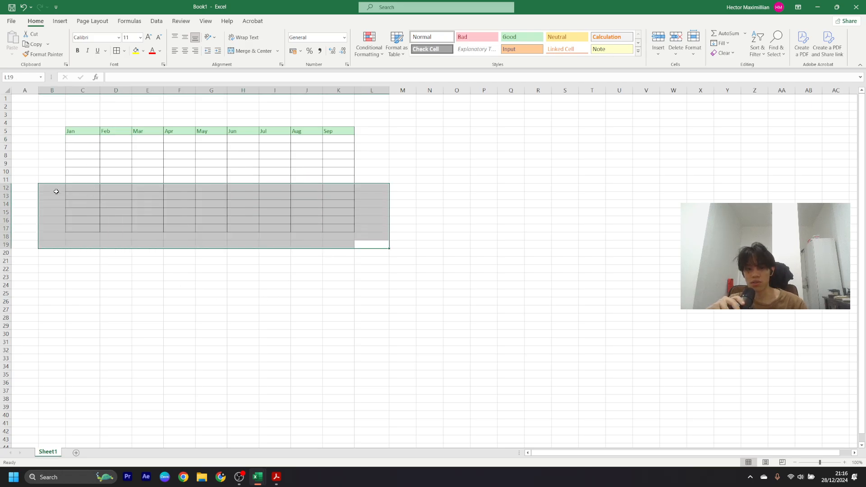
pyautogui.click(352, 237)
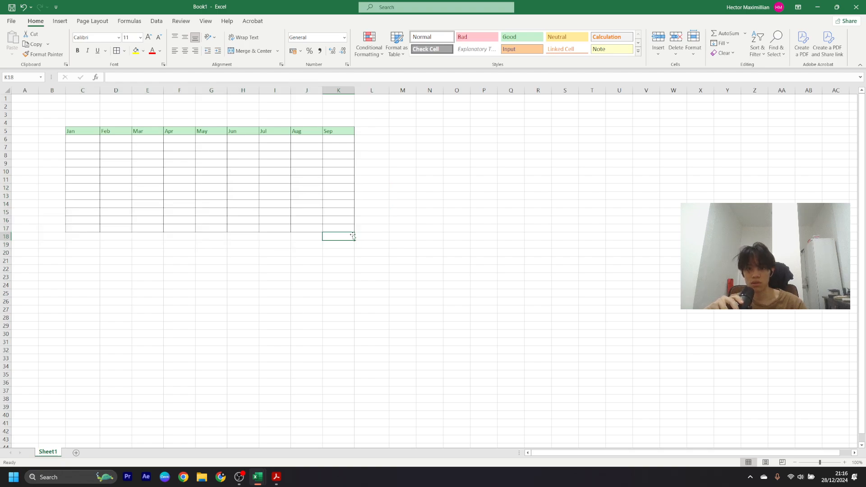
pyautogui.moveTo(347, 229); pyautogui.dragTo(74, 190)
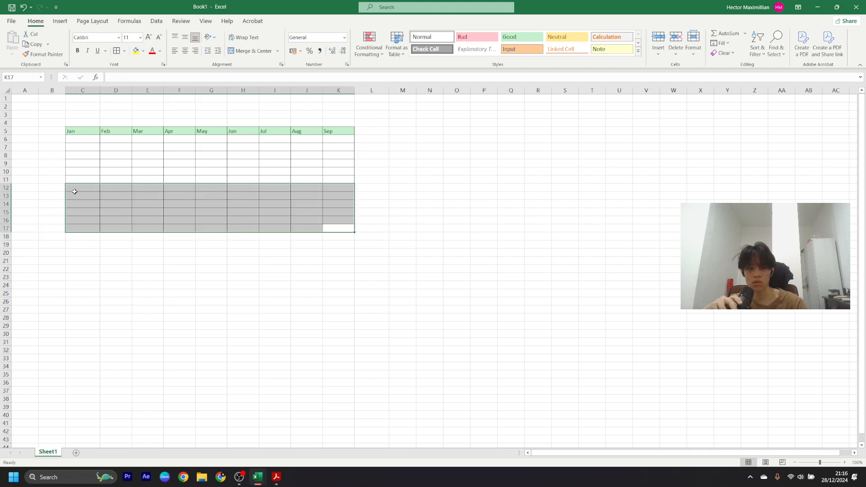
pyautogui.click(332, 225)
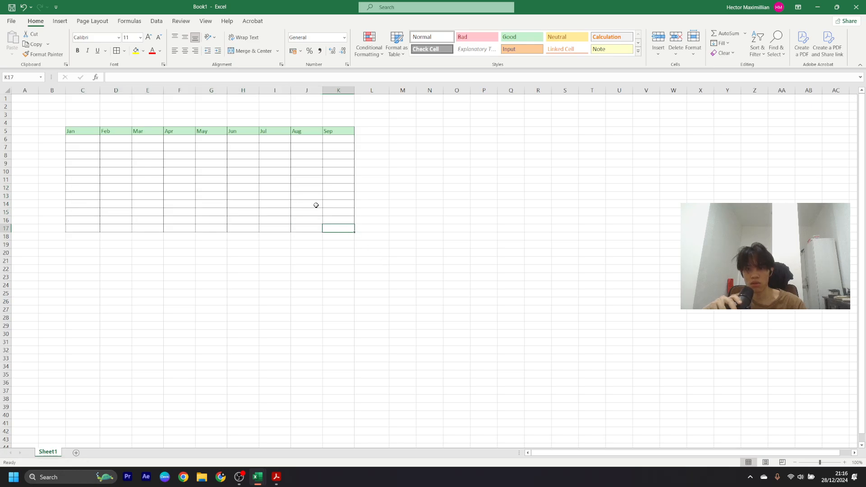
pyautogui.rightClick(84, 190)
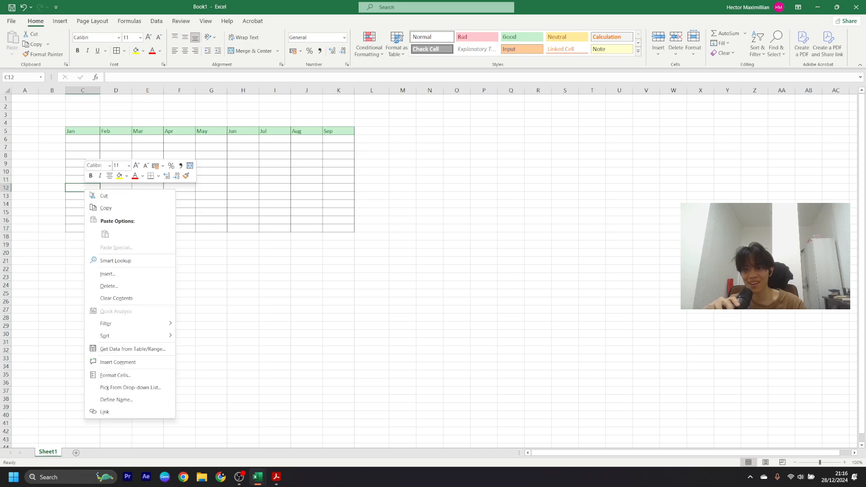
pyautogui.click(118, 298)
pyautogui.click(88, 177)
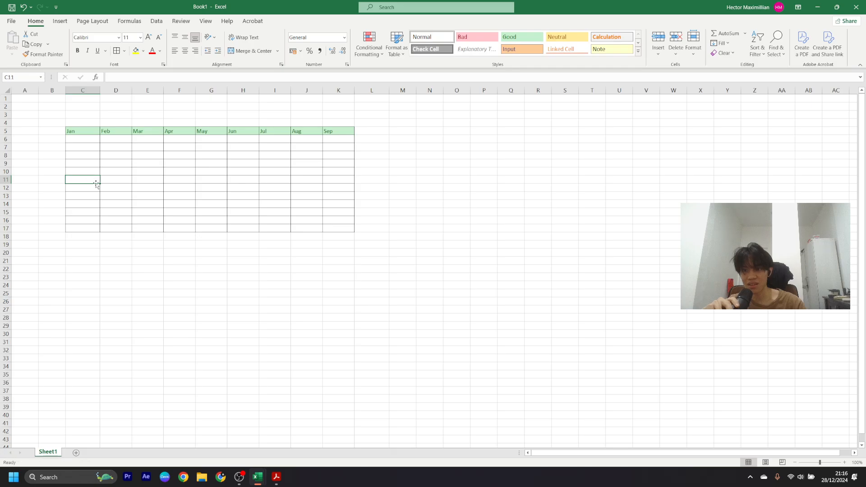
pyautogui.moveTo(100, 184); pyautogui.dragTo(99, 184)
pyautogui.rightClick(91, 199)
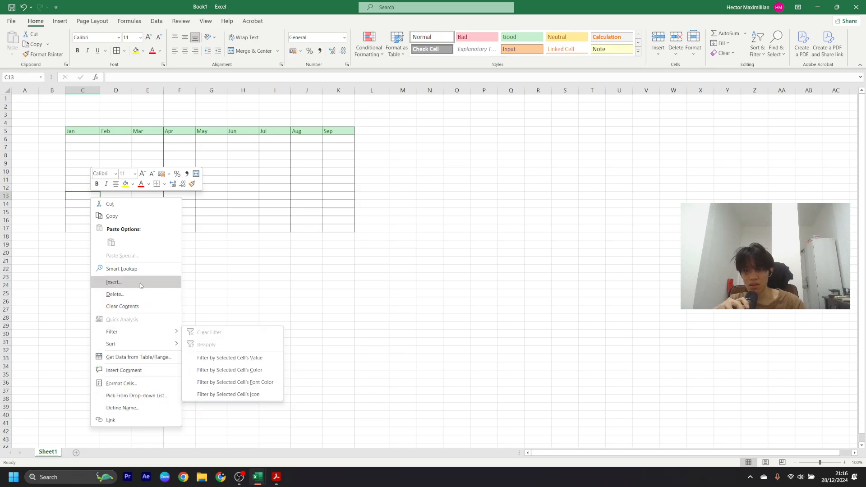
pyautogui.click(273, 271)
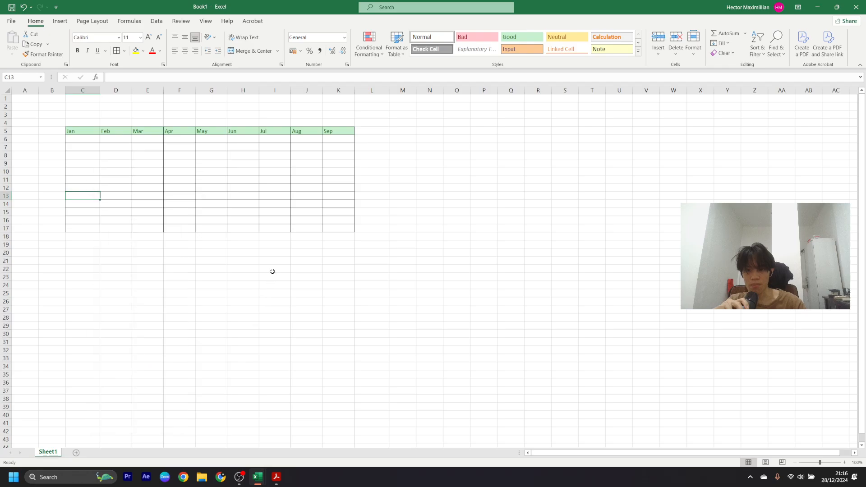
pyautogui.moveTo(360, 235); pyautogui.dragTo(72, 179)
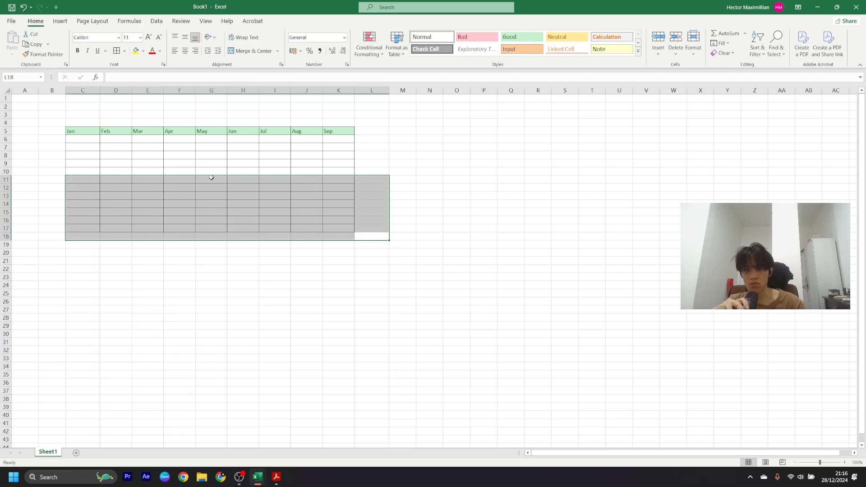
pyautogui.rightClick(341, 203)
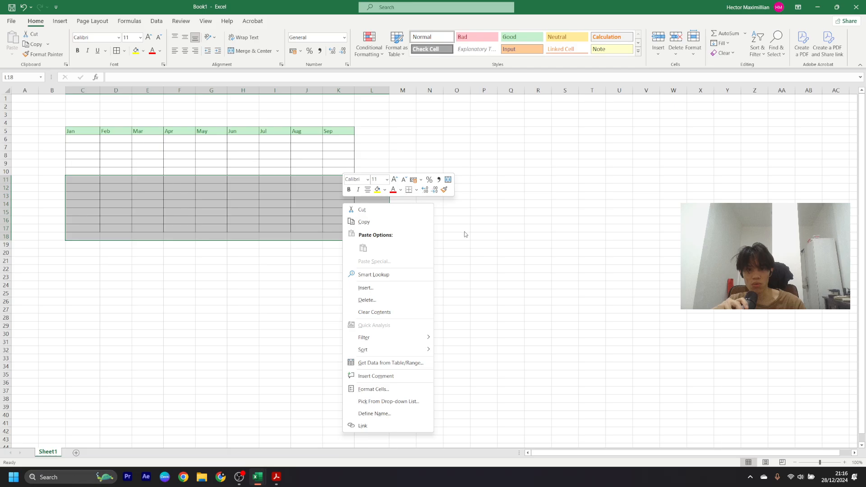
pyautogui.click(440, 240)
pyautogui.click(306, 276)
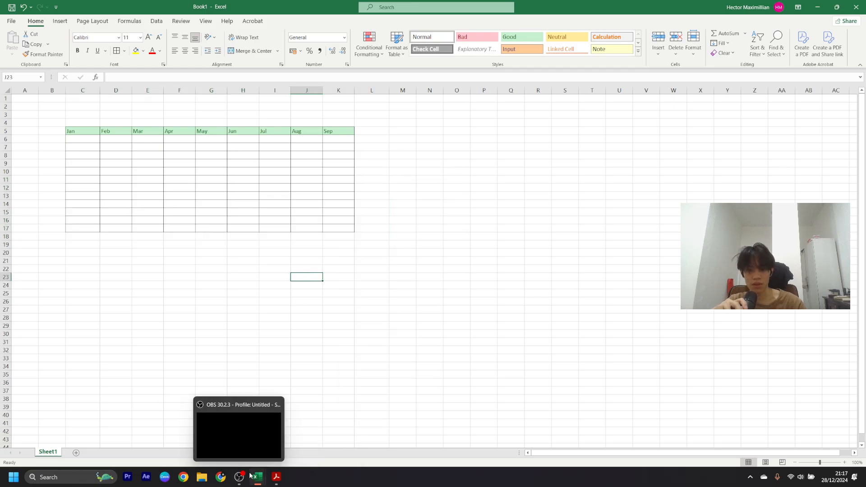
pyautogui.click(85, 178)
pyautogui.click(89, 145)
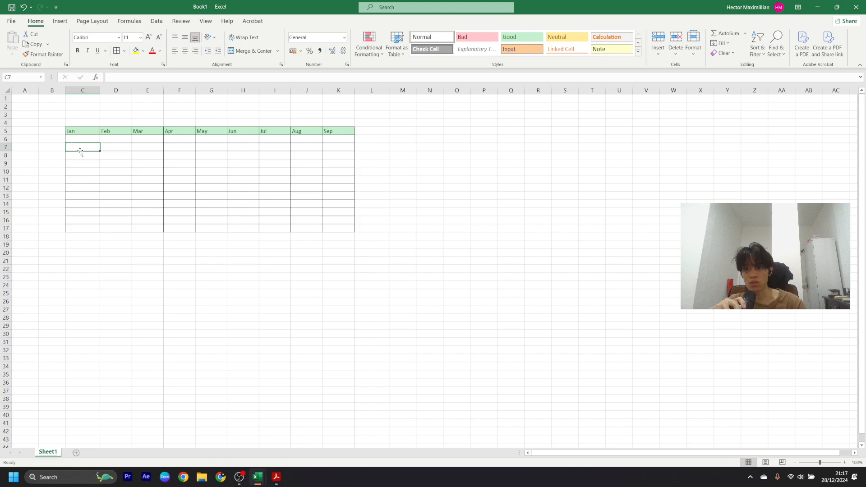
# - Start typing 'in' entries into cells C7 and C8 of the label column
pyautogui.click(80, 139)
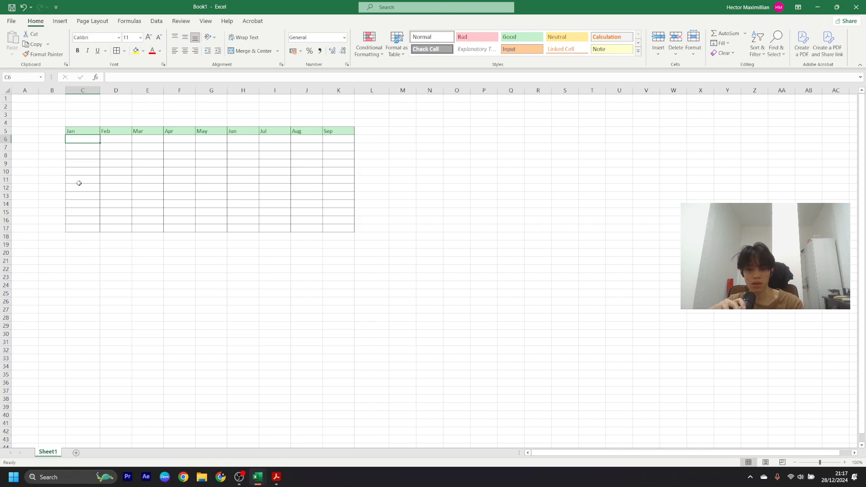
pyautogui.press('Down')
pyautogui.write('in')
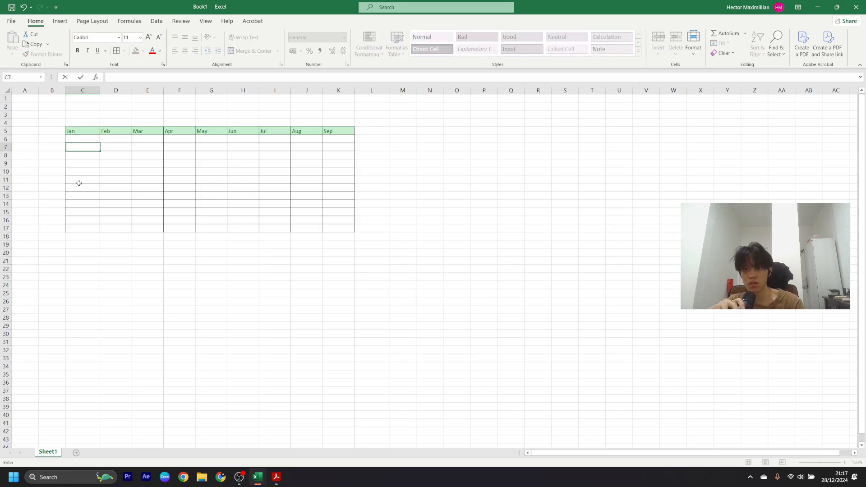
pyautogui.press('Return')
pyautogui.write('in')
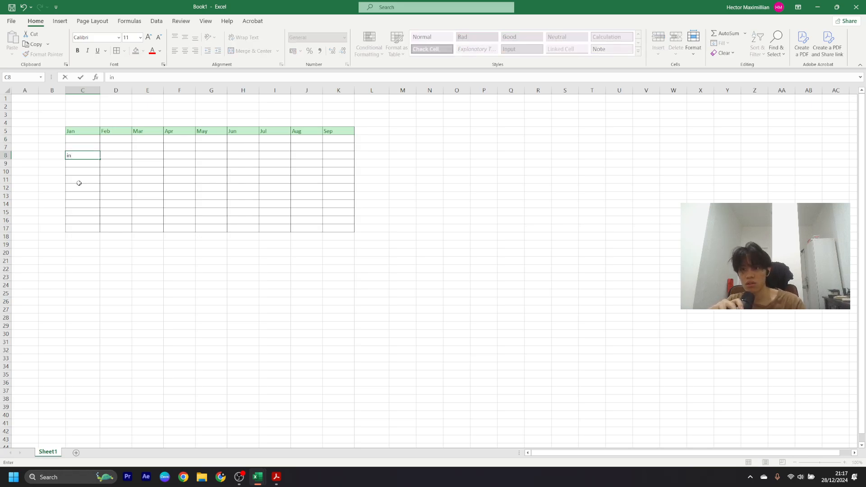
pyautogui.click(71, 129)
# - Select the Jan–Sep header cells in row 5 and inspect the row's context menu
pyautogui.moveTo(91, 132); pyautogui.dragTo(343, 131)
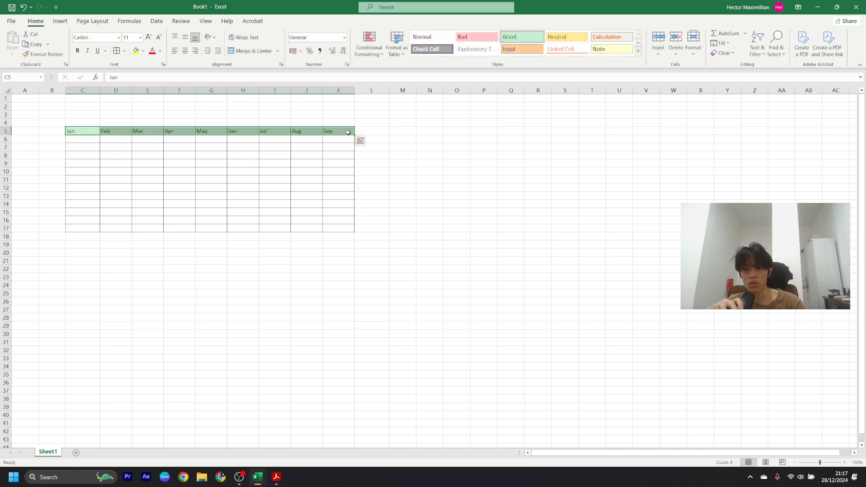
pyautogui.rightClick(344, 131)
pyautogui.press('Escape')
pyautogui.click(370, 132)
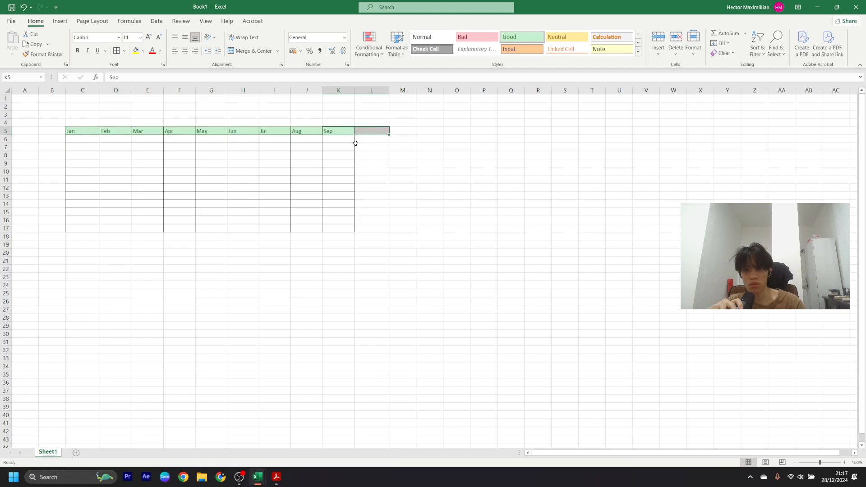
pyautogui.click(372, 141)
pyautogui.moveTo(66, 132); pyautogui.dragTo(342, 131)
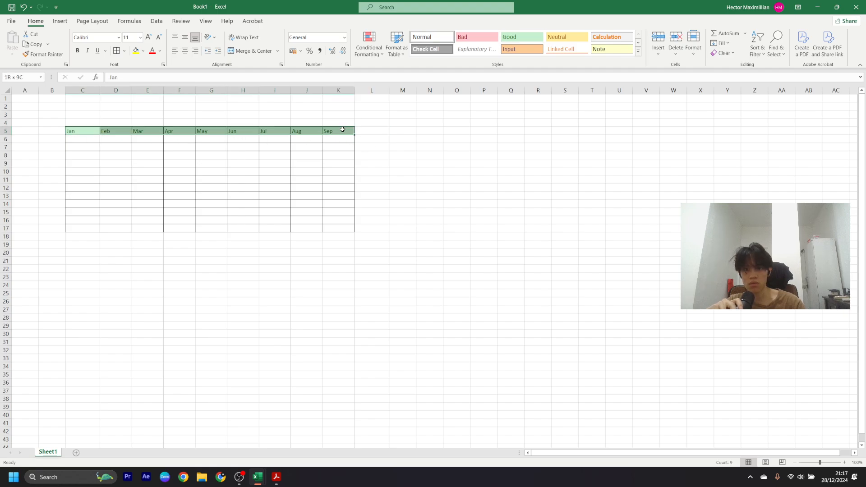
pyautogui.moveTo(98, 130); pyautogui.dragTo(122, 130)
pyautogui.click(362, 134)
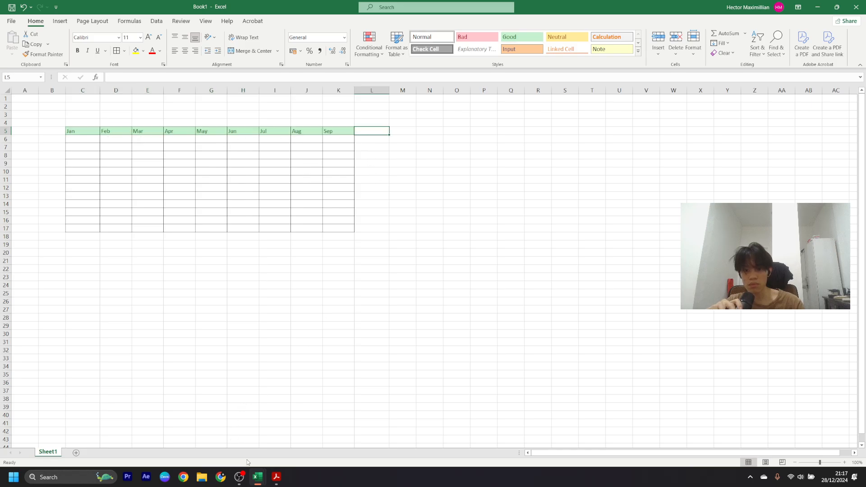
pyautogui.click(239, 477)
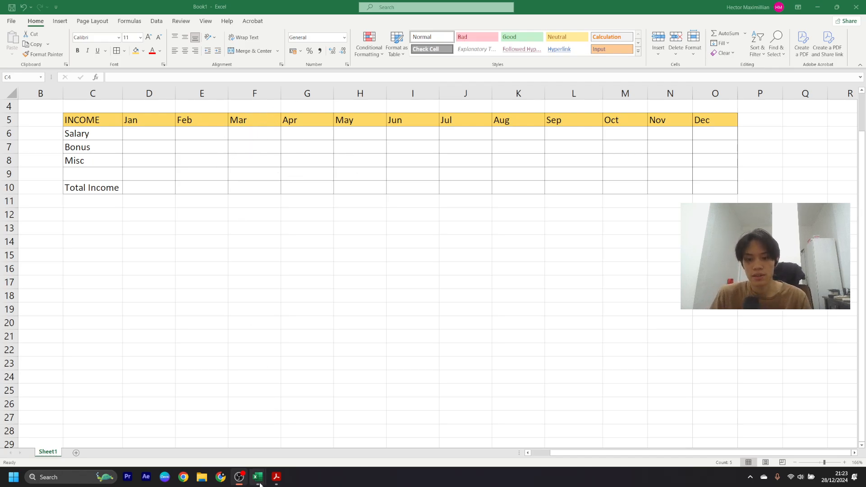
# - Back in Book1, look over the Jan Salary, Bonus and Misc cells, ending on D10
pyautogui.click(212, 428)
pyautogui.click(182, 135)
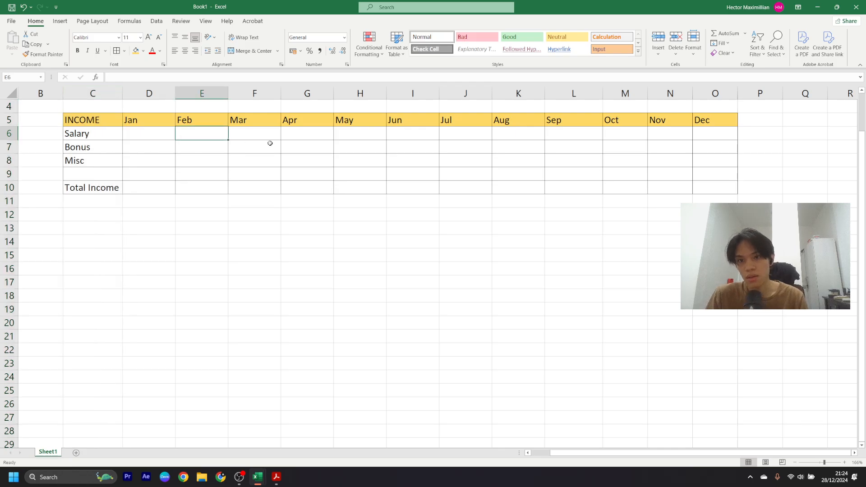
pyautogui.click(275, 151)
pyautogui.click(148, 156)
pyautogui.click(138, 142)
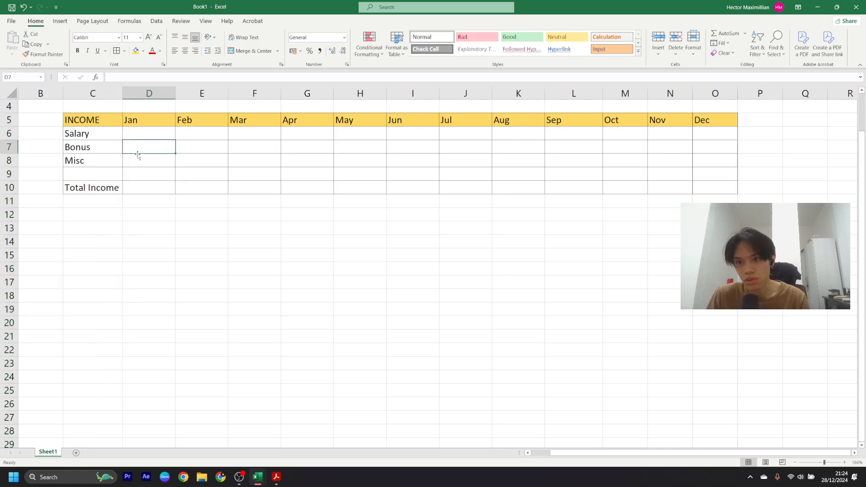
pyautogui.click(141, 136)
pyautogui.click(152, 162)
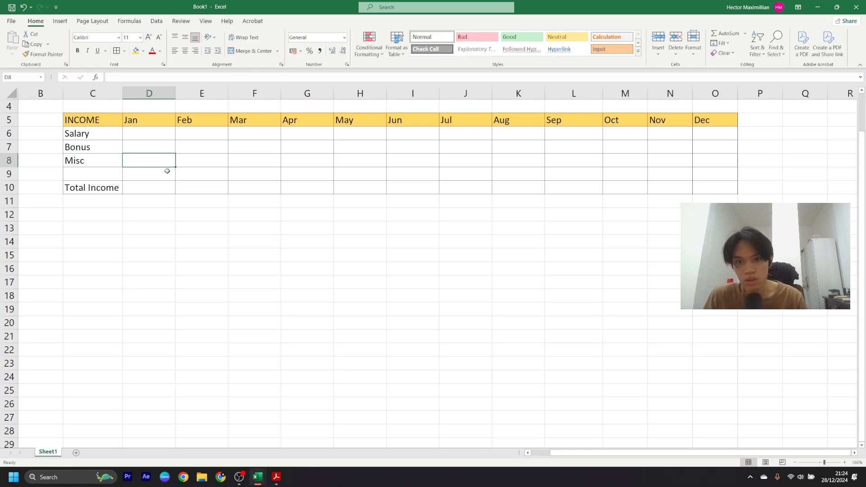
pyautogui.click(99, 163)
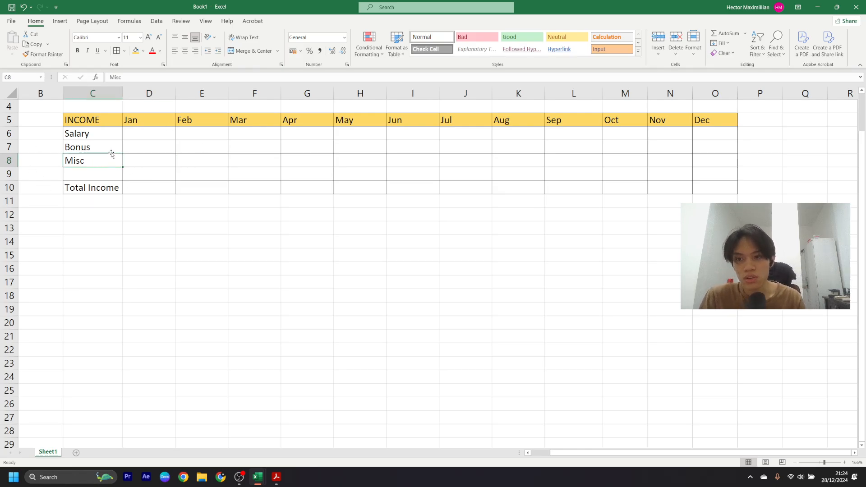
pyautogui.click(158, 165)
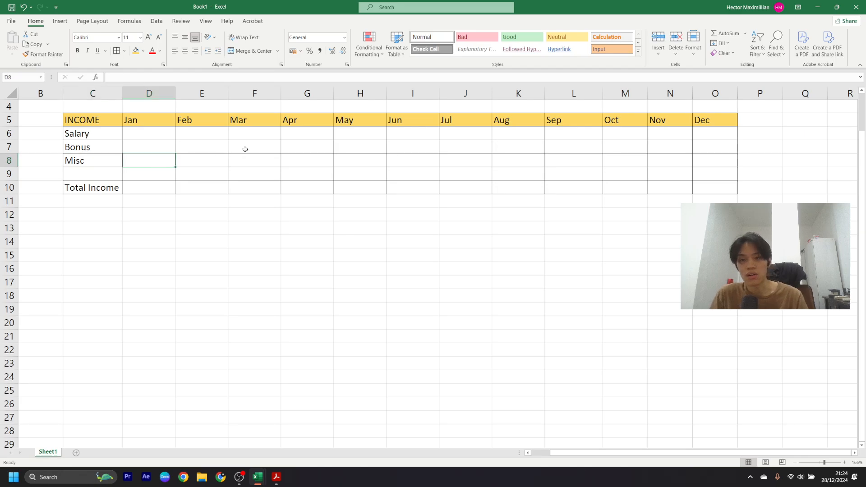
pyautogui.click(245, 148)
pyautogui.click(152, 190)
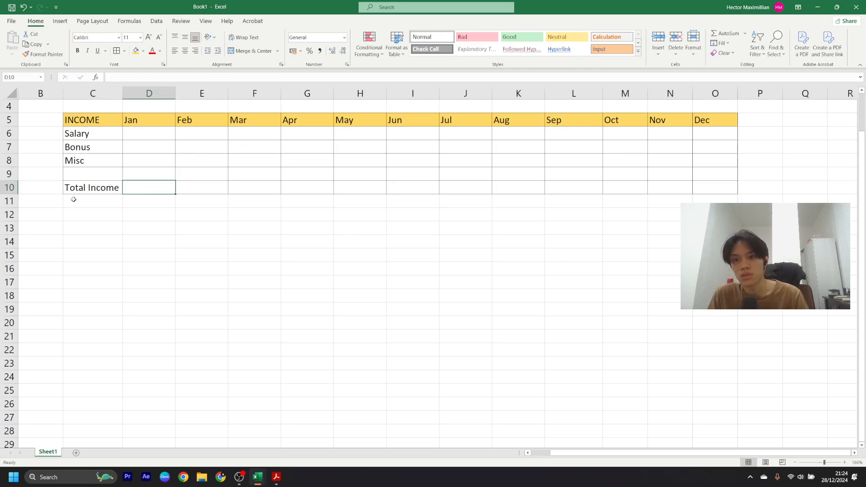
# - Attempt =sum( in D10, dismiss the error, and erase the broken formula
pyautogui.write('=')
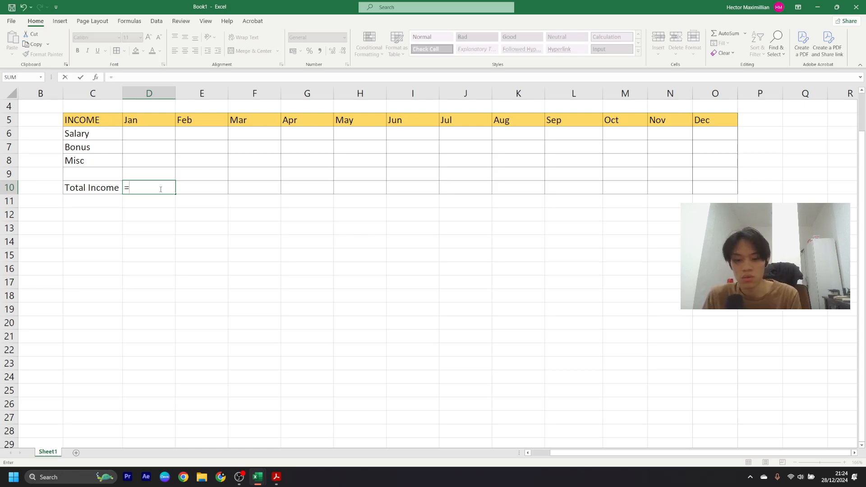
pyautogui.write('su')
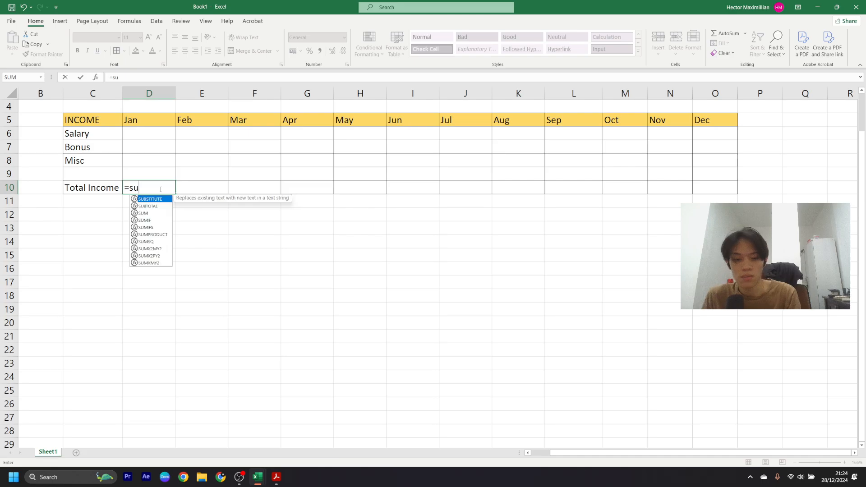
pyautogui.write('m(')
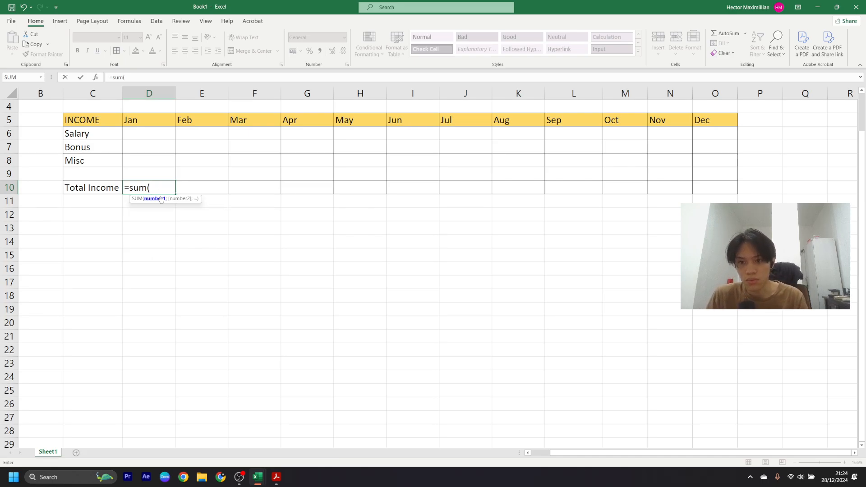
pyautogui.press('Return')
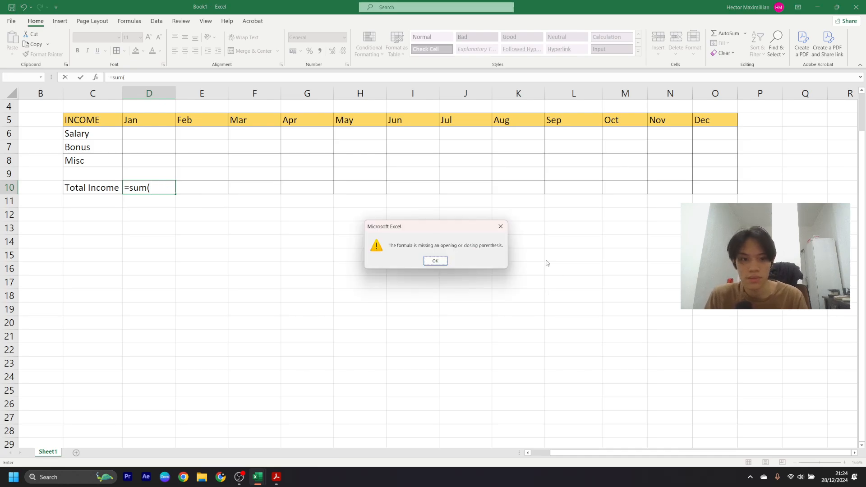
pyautogui.click(501, 227)
pyautogui.click(144, 141)
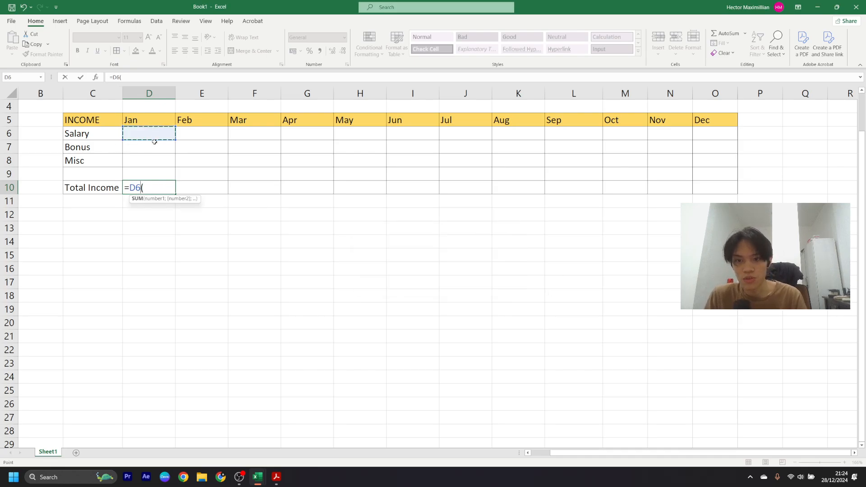
pyautogui.press('BackSpace')
pyautogui.press('BackSpace')
pyautogui.press('BackSpace')
pyautogui.press('BackSpace')
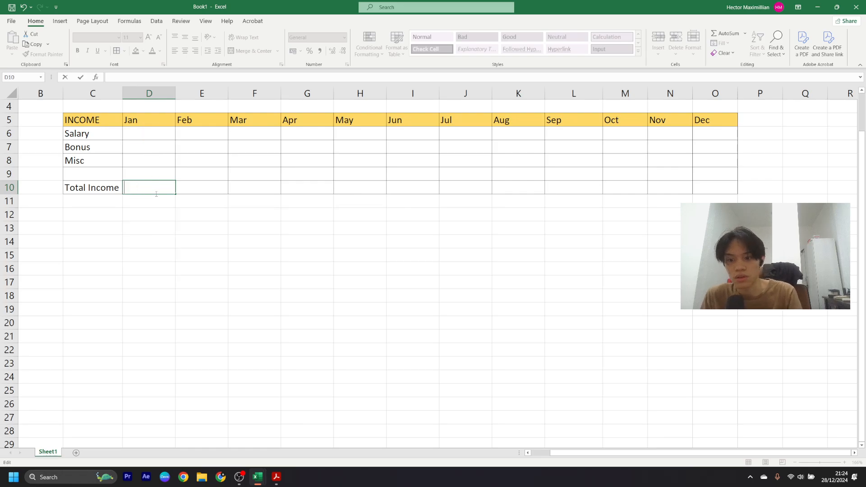
pyautogui.press('Escape')
# - Enter 5,000 as the January Salary in cell D6
pyautogui.click(148, 129)
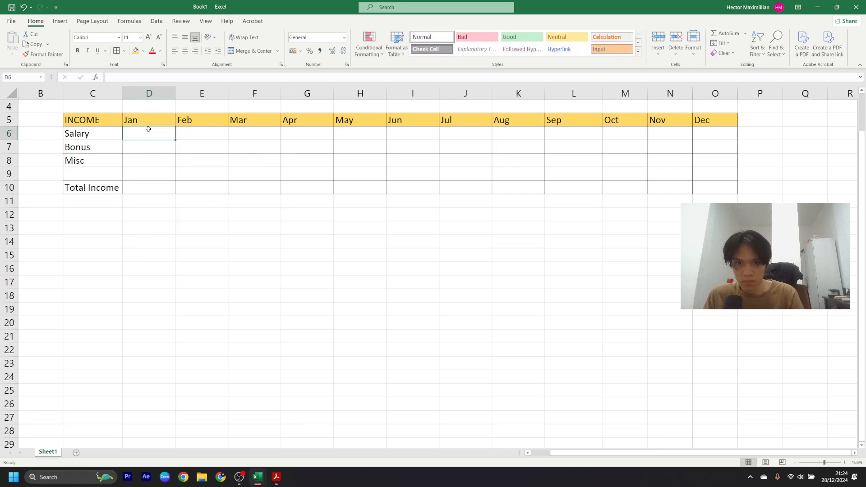
pyautogui.write('5')
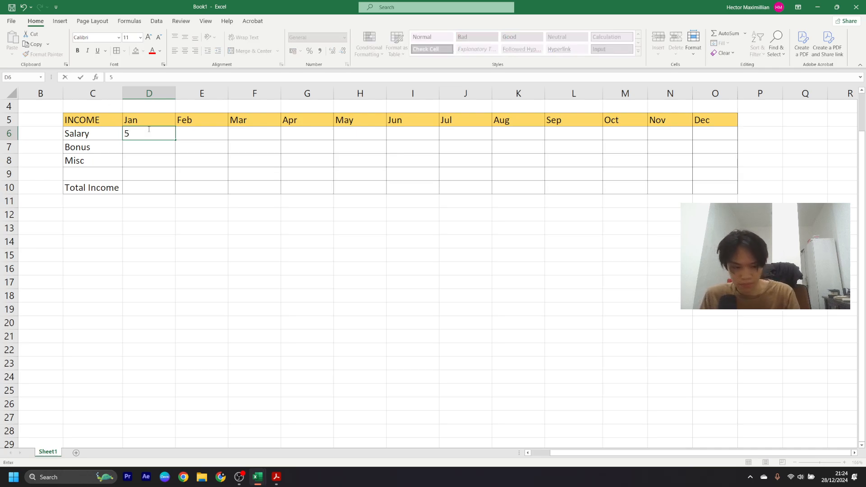
pyautogui.write(',000')
pyautogui.press('Return')
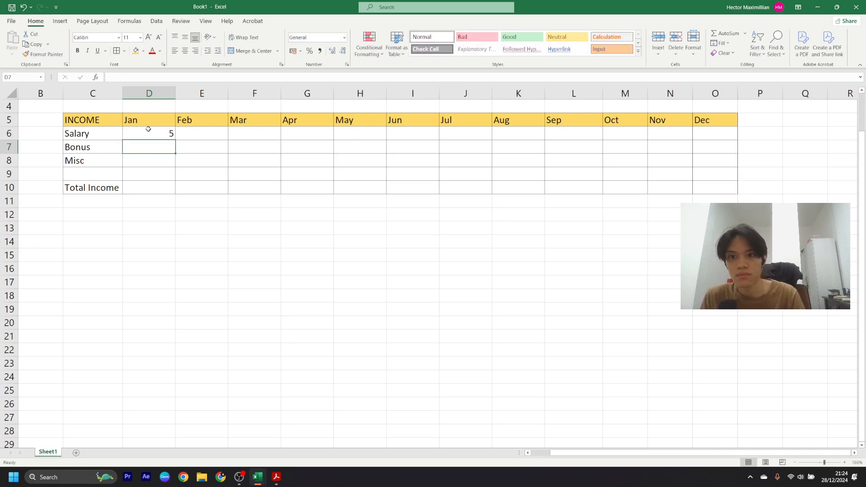
pyautogui.click(164, 135)
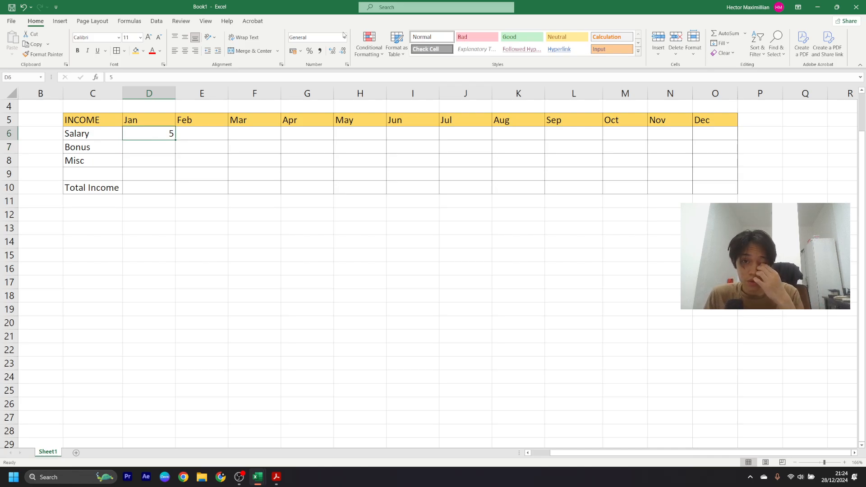
pyautogui.click(239, 477)
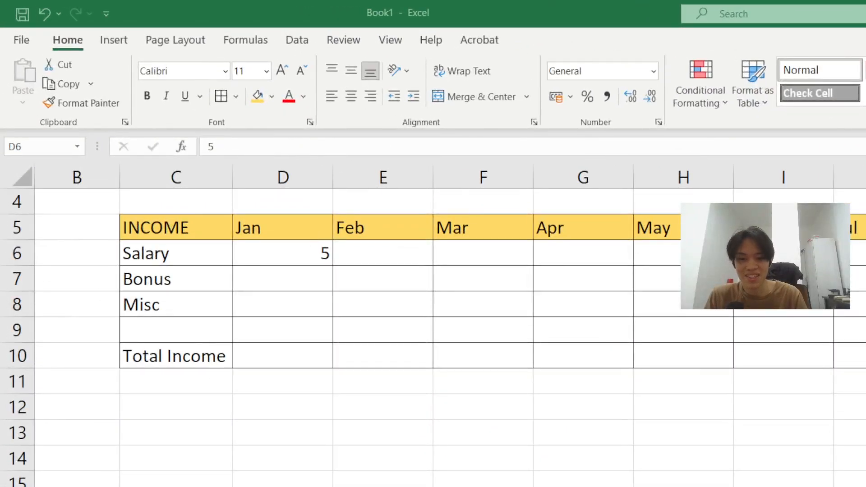
# - Format D6 as Currency and adjust decimals so it reads Rp5,000
pyautogui.click(653, 71)
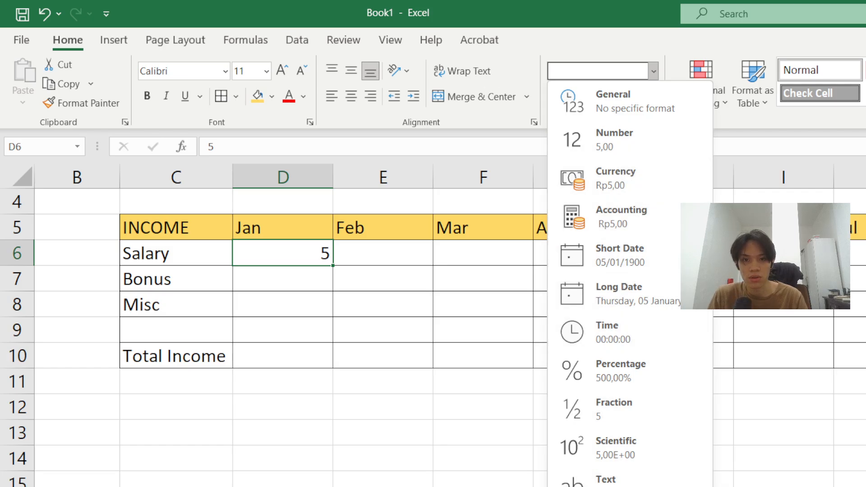
pyautogui.click(606, 191)
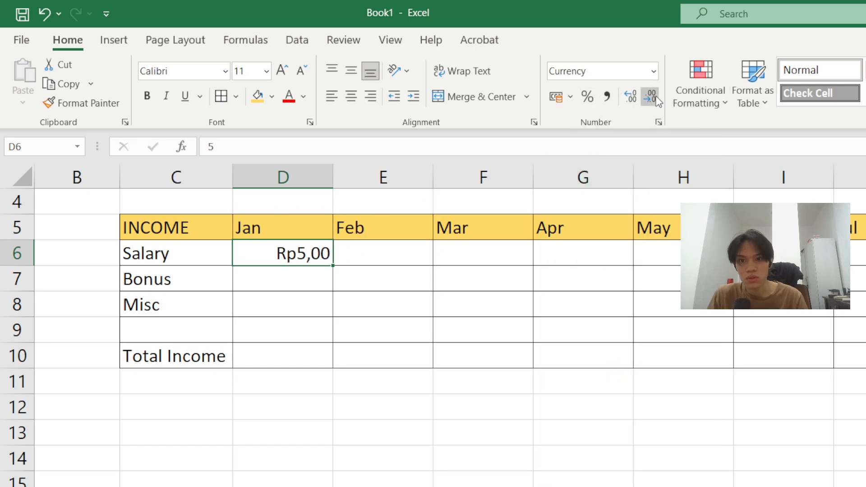
pyautogui.click(638, 99)
pyautogui.click(631, 95)
pyautogui.doubleClick(631, 94)
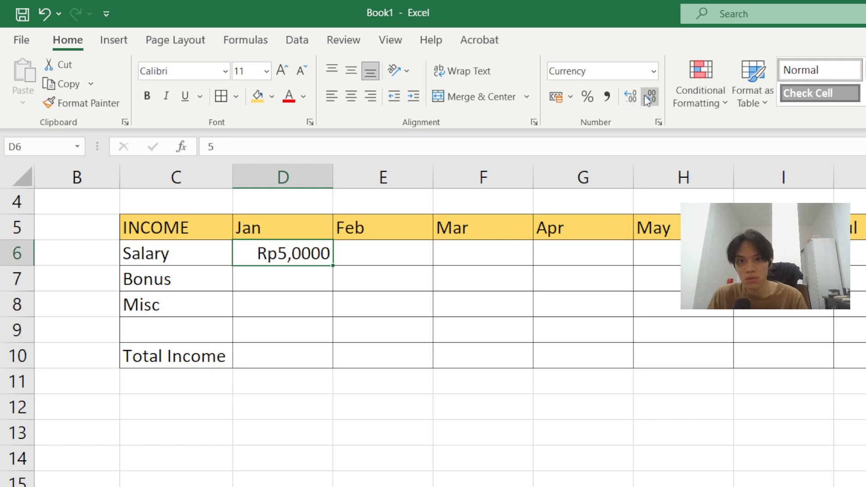
pyautogui.doubleClick(644, 95)
pyautogui.click(627, 100)
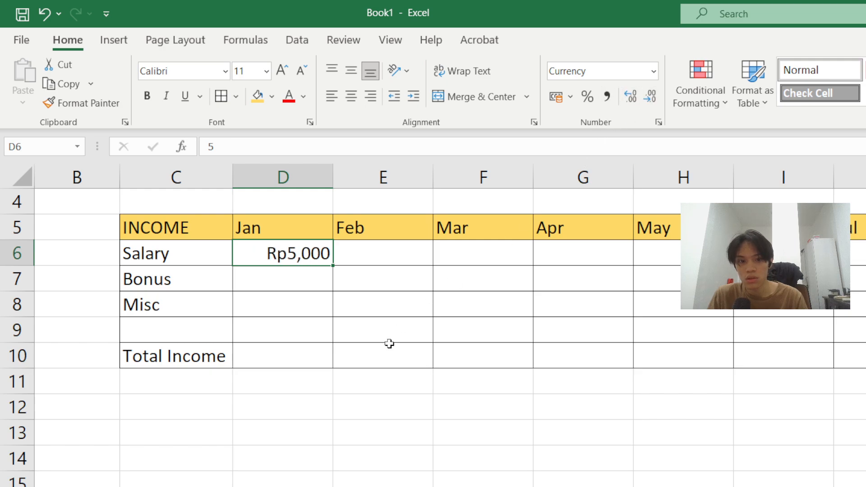
pyautogui.press('Down')
pyautogui.click(296, 358)
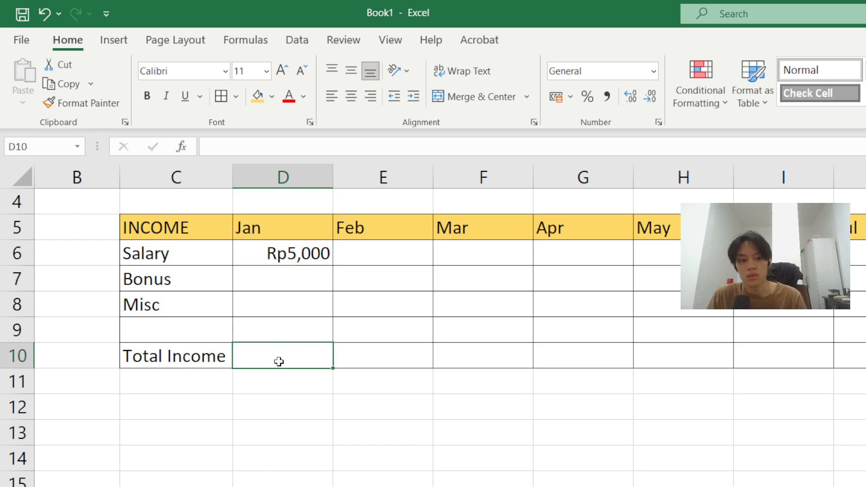
# - Type 5,00 into the Misc cell D8, then erase it again
pyautogui.click(309, 273)
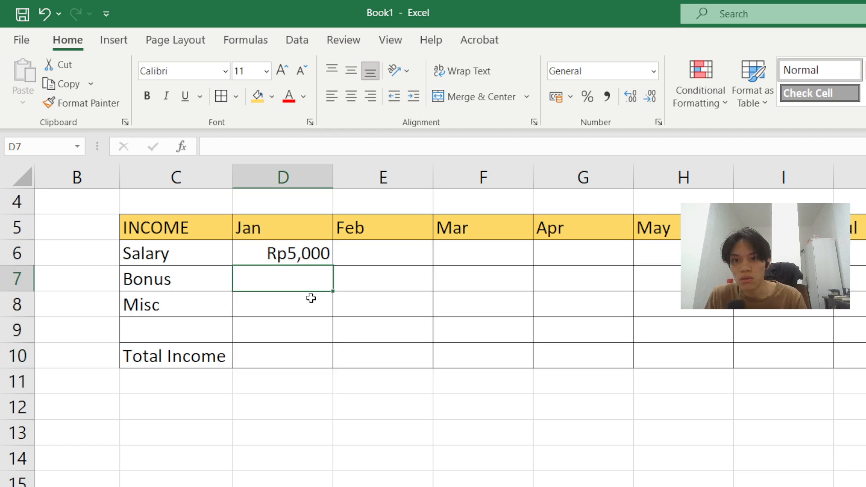
pyautogui.click(305, 304)
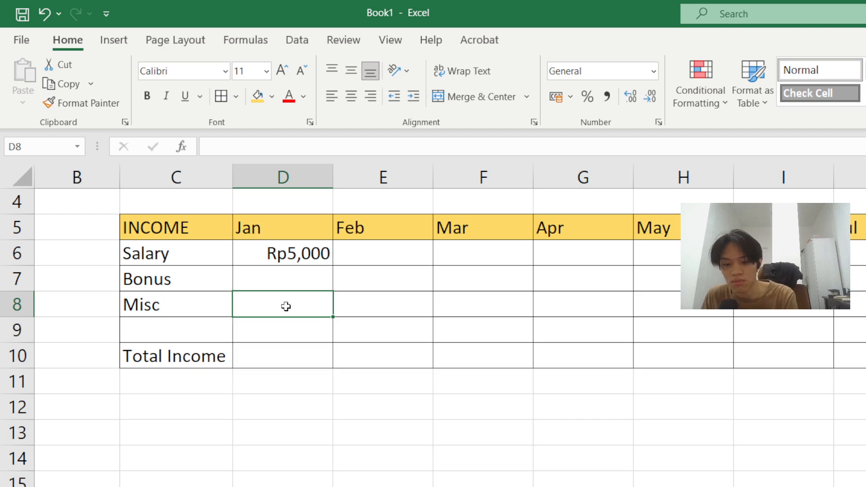
pyautogui.write('5')
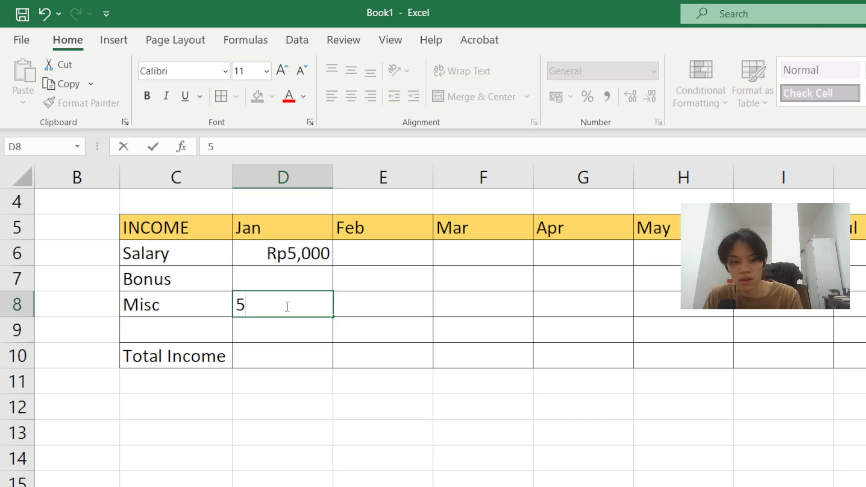
pyautogui.write(',00')
pyautogui.press('BackSpace')
pyautogui.press('BackSpace')
pyautogui.press('BackSpace')
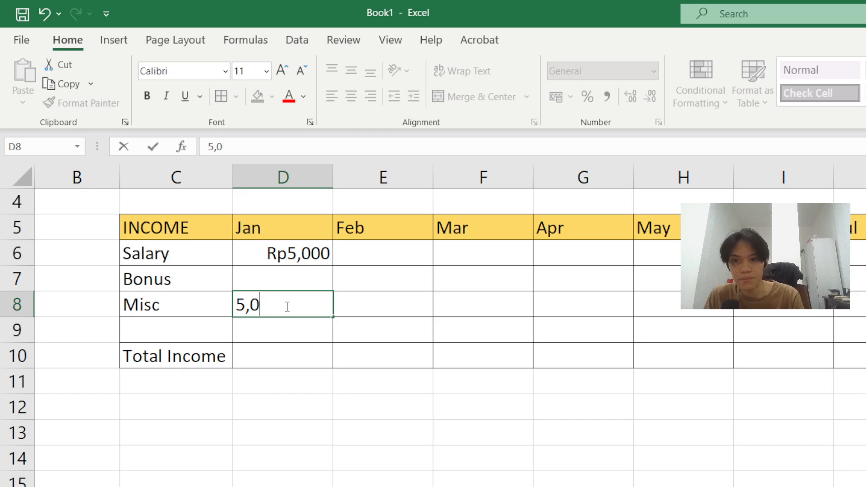
pyautogui.press('BackSpace')
# - Fill D6's Rp5,000 down into D7 and D8, and begin =sum( in D10
pyautogui.click(299, 253)
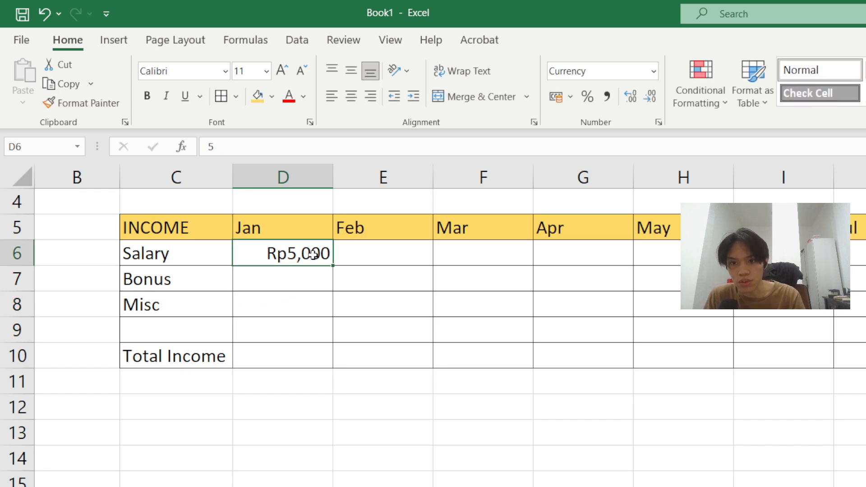
pyautogui.moveTo(332, 266); pyautogui.dragTo(324, 308)
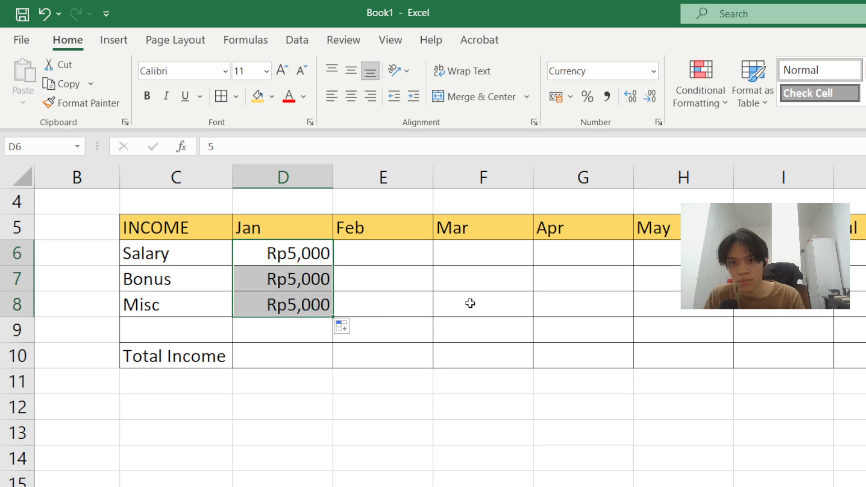
pyautogui.click(260, 356)
pyautogui.write('=sum')
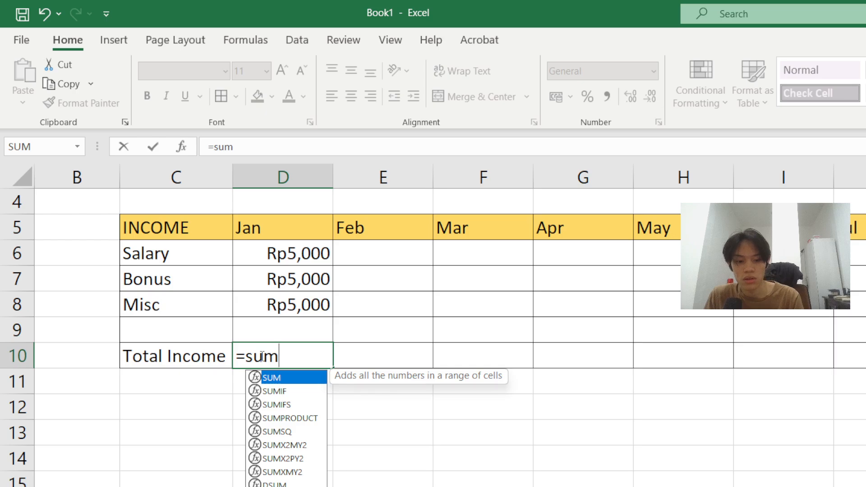
pyautogui.write('(')
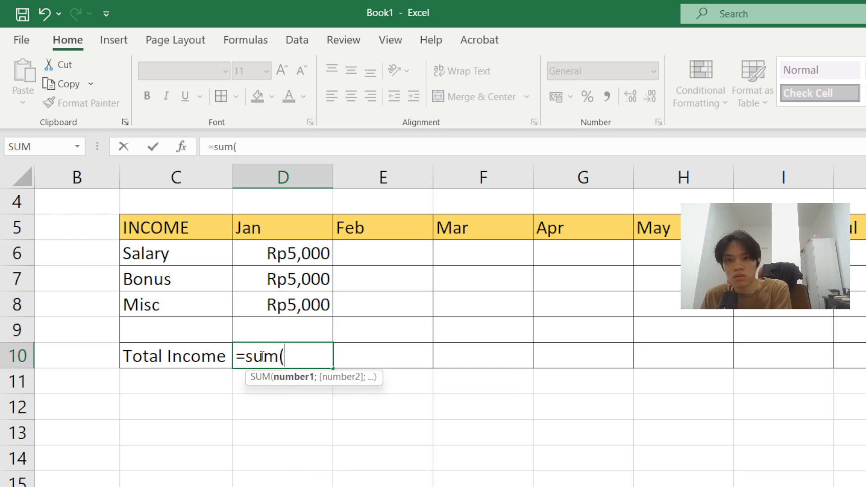
# - Complete D10 as =SUM(D6:D8) so January Total Income shows Rp15,000
pyautogui.click(285, 253)
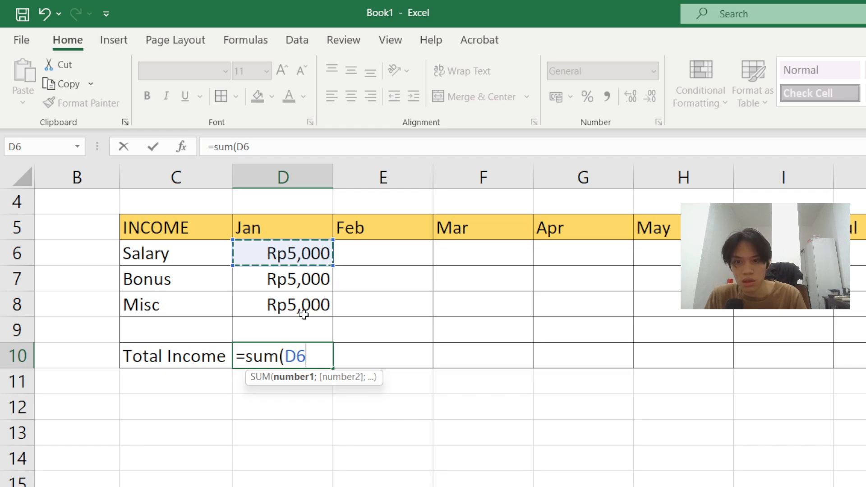
pyautogui.moveTo(338, 270); pyautogui.dragTo(321, 297)
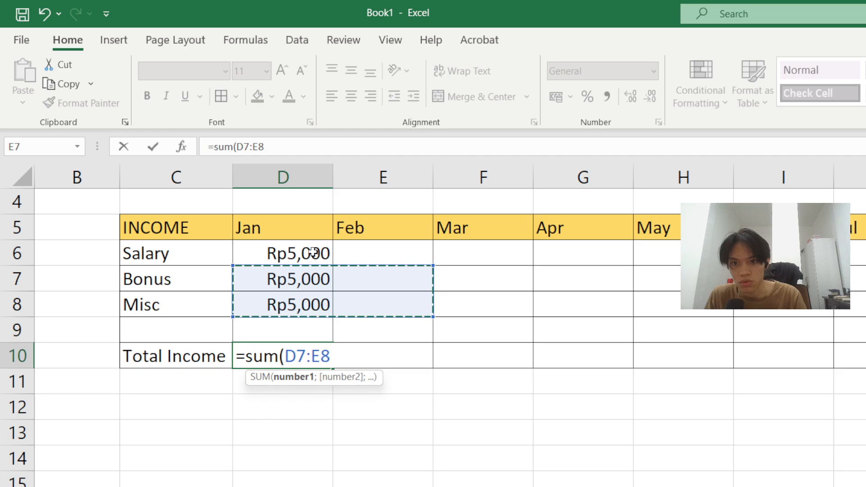
pyautogui.moveTo(320, 254); pyautogui.dragTo(326, 309)
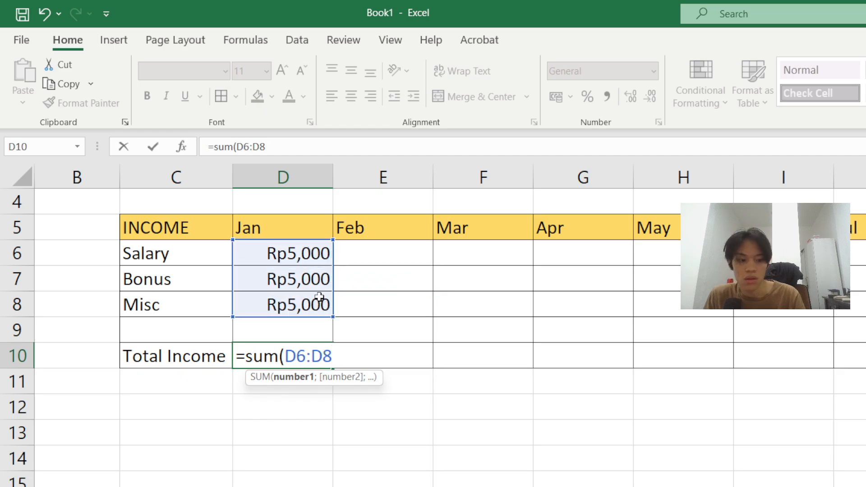
pyautogui.press('Return')
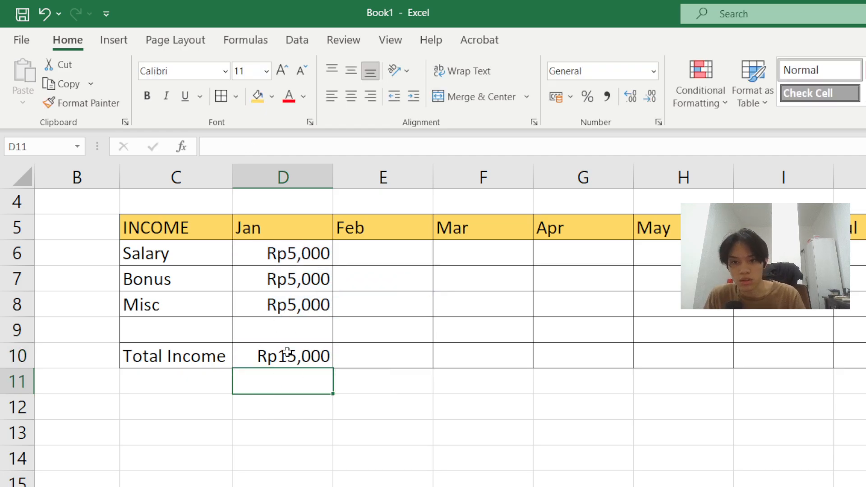